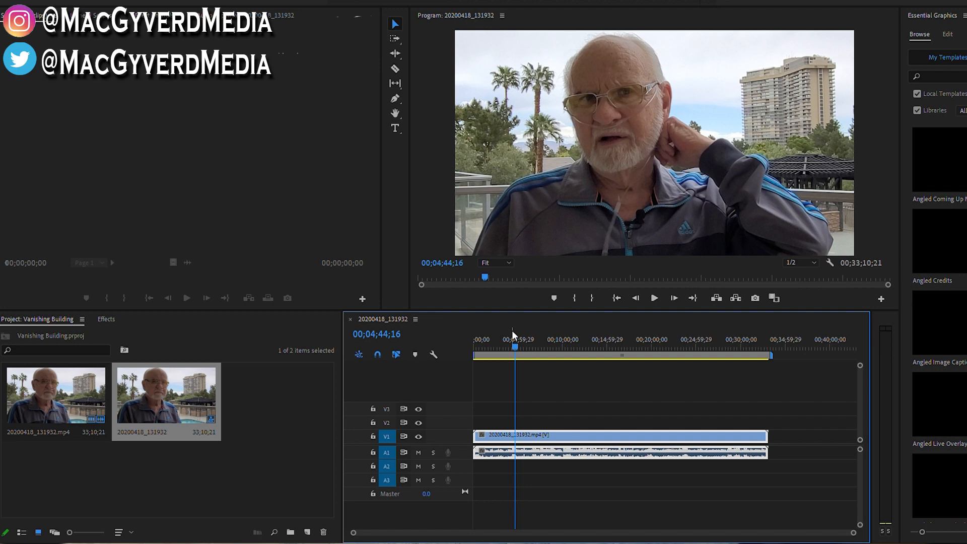
# Find the frame at 00;03;28;15 where the building is unobstructed and export it as a still image
pyautogui.moveTo(513, 331); pyautogui.dragTo(765, 322)
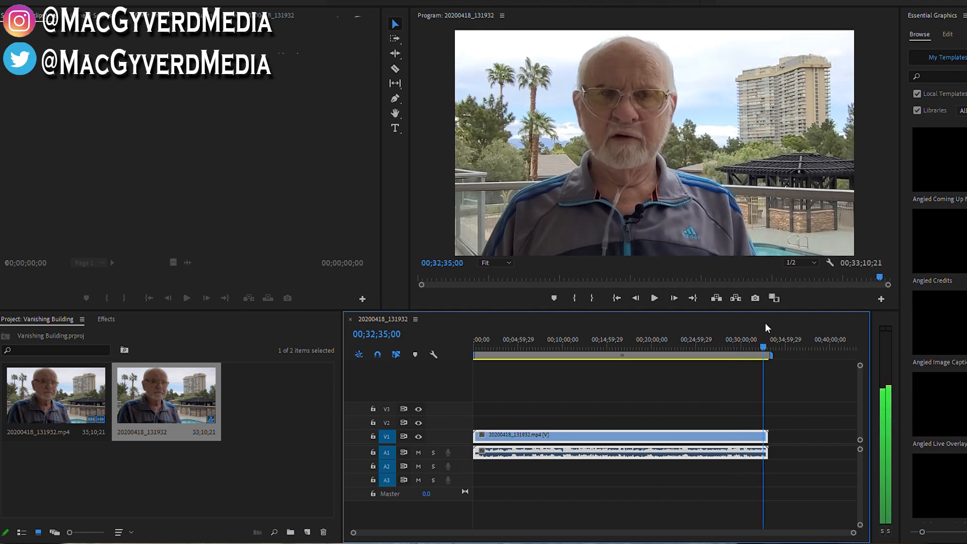
pyautogui.moveTo(766, 327); pyautogui.dragTo(520, 333)
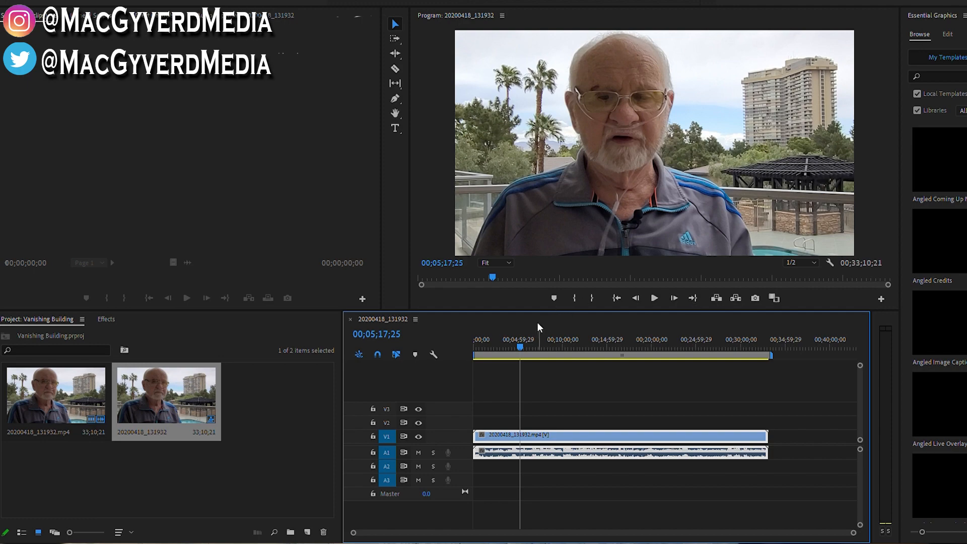
pyautogui.moveTo(523, 341); pyautogui.dragTo(502, 346)
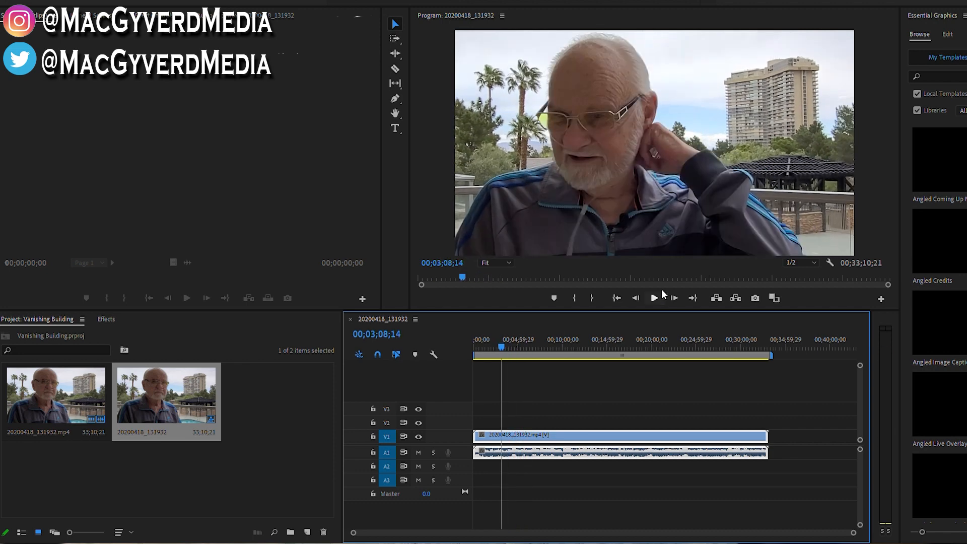
pyautogui.click(656, 287)
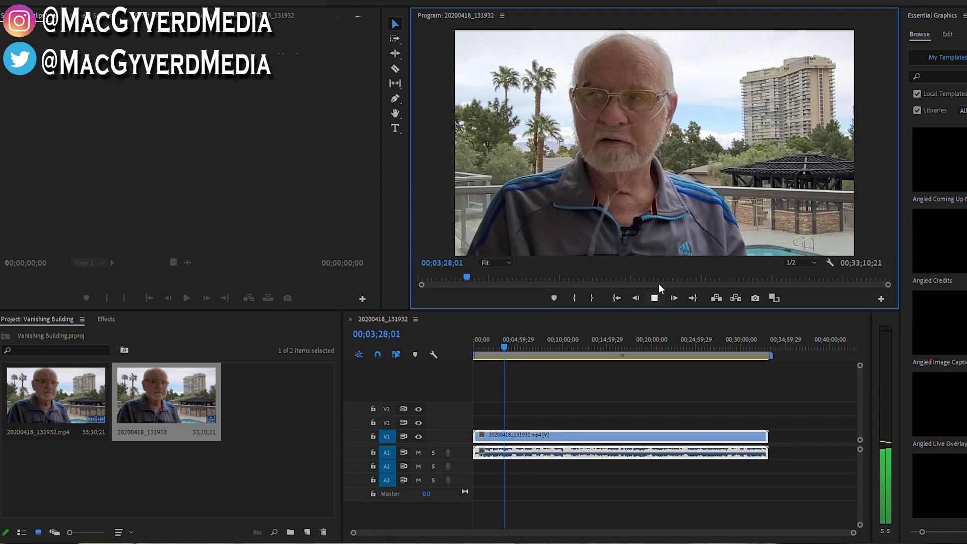
pyautogui.press('space')
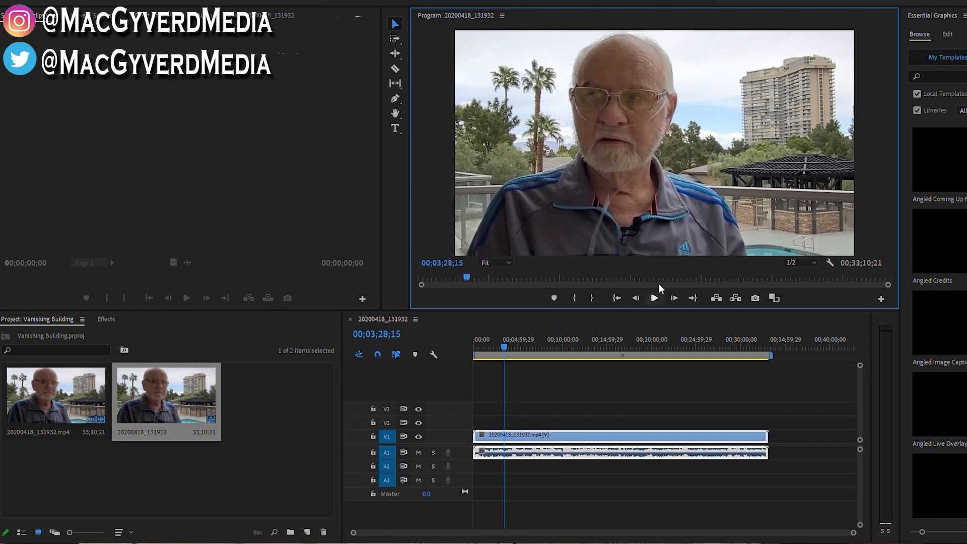
pyautogui.click(752, 289)
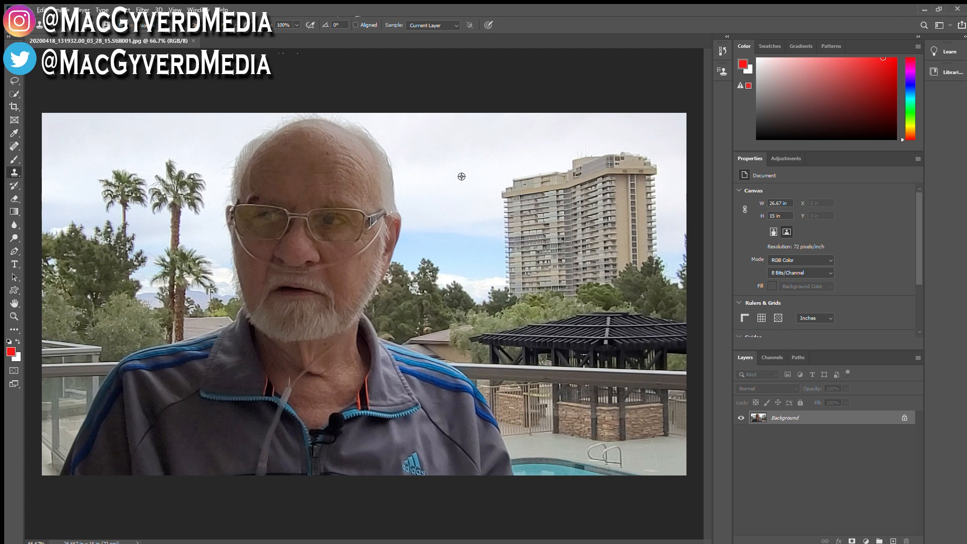
# In Photoshop, enlarge the Clone Stamp brush and cover the upper floors of the high-rise building with sampled clouds
pyautogui.press(']')
pyautogui.press(']')
pyautogui.press(']')
pyautogui.press(']')
pyautogui.press(']')
pyautogui.press(']')
pyautogui.press(']')
pyautogui.keyDown('alt'); pyautogui.click(460, 165); pyautogui.keyUp('alt')
pyautogui.moveTo(523, 183)
pyautogui.mouseDown()
pyautogui.moveTo(537, 187)
pyautogui.moveTo(529, 199)
pyautogui.moveTo(604, 179)
pyautogui.mouseUp()
pyautogui.keyDown('alt'); pyautogui.click(449, 149); pyautogui.keyUp('alt')
pyautogui.moveTo(544, 161)
pyautogui.mouseDown()
pyautogui.moveTo(565, 176)
pyautogui.moveTo(673, 172)
pyautogui.moveTo(552, 193)
pyautogui.moveTo(690, 198)
pyautogui.mouseUp()
pyautogui.keyDown('alt'); pyautogui.click(456, 181); pyautogui.keyUp('alt')
pyautogui.moveTo(521, 217); pyautogui.dragTo(654, 225)
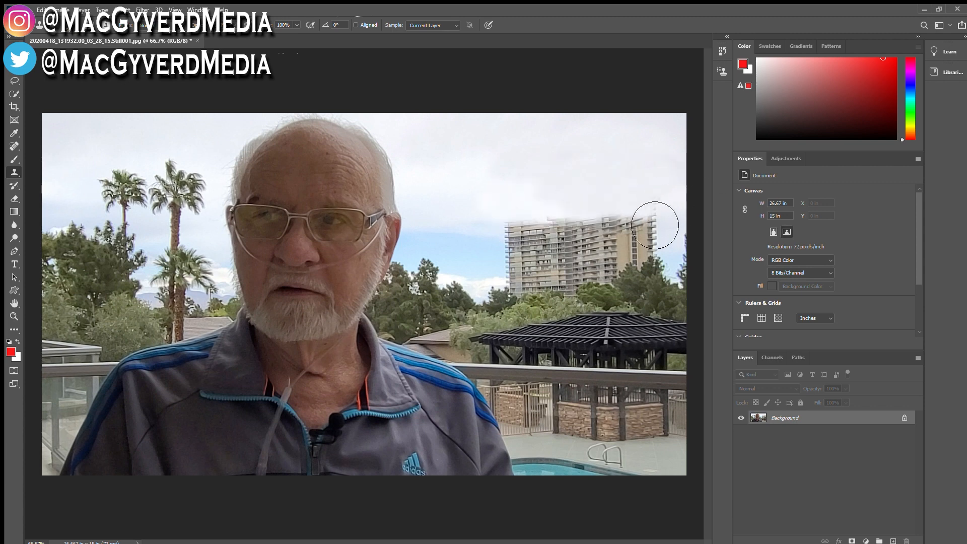
# Clone nearby sky over the middle and lower floors of the building, working down toward the treetops
pyautogui.keyDown('alt'); pyautogui.click(503, 208); pyautogui.keyUp('alt')
pyautogui.moveTo(500, 235); pyautogui.dragTo(704, 230)
pyautogui.keyDown('alt'); pyautogui.click(528, 207); pyautogui.keyUp('alt')
pyautogui.moveTo(629, 215); pyautogui.dragTo(648, 222)
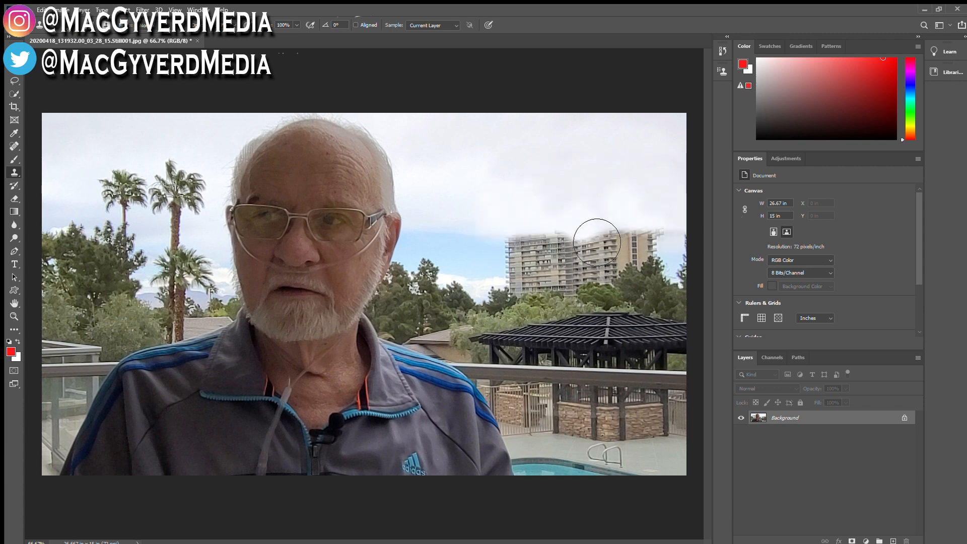
pyautogui.keyDown('alt'); pyautogui.click(456, 233); pyautogui.keyUp('alt')
pyautogui.moveTo(510, 258)
pyautogui.mouseDown()
pyautogui.moveTo(594, 258)
pyautogui.moveTo(564, 258)
pyautogui.mouseUp()
pyautogui.keyDown('alt'); pyautogui.click(458, 232); pyautogui.keyUp('alt')
pyautogui.keyDown('alt'); pyautogui.click(473, 235); pyautogui.keyUp('alt')
pyautogui.moveTo(621, 246)
pyautogui.mouseDown()
pyautogui.moveTo(671, 262)
pyautogui.moveTo(635, 270)
pyautogui.moveTo(679, 256)
pyautogui.mouseUp()
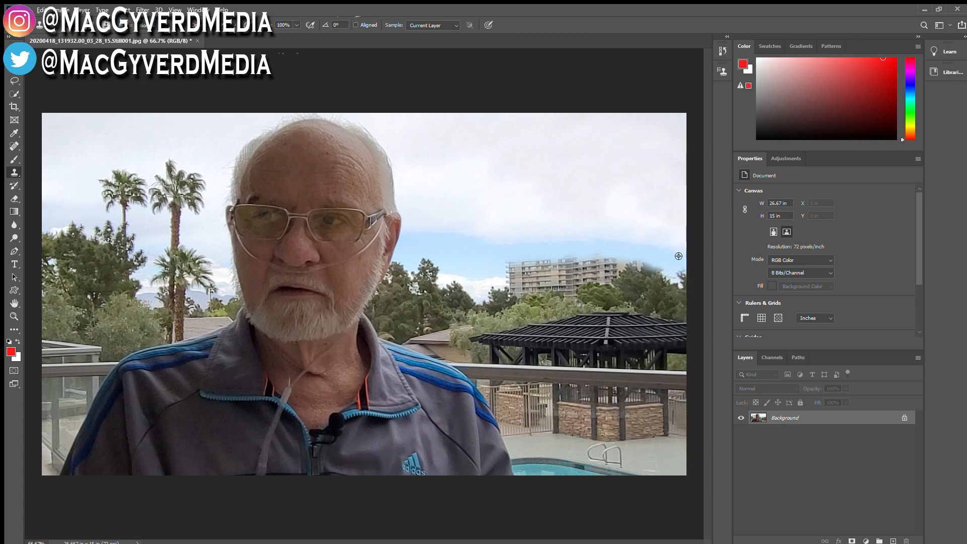
pyautogui.keyDown('alt'); pyautogui.click(456, 253); pyautogui.keyUp('alt')
pyautogui.moveTo(526, 276)
pyautogui.mouseDown()
pyautogui.moveTo(605, 284)
pyautogui.moveTo(578, 272)
pyautogui.moveTo(622, 274)
pyautogui.moveTo(638, 261)
pyautogui.mouseUp()
# Shrink the Clone Stamp brush and clone the white horizon clouds over the building remains just above the treetops
pyautogui.press('[')
pyautogui.press('[')
pyautogui.press('[')
pyautogui.press('[')
pyautogui.press('[')
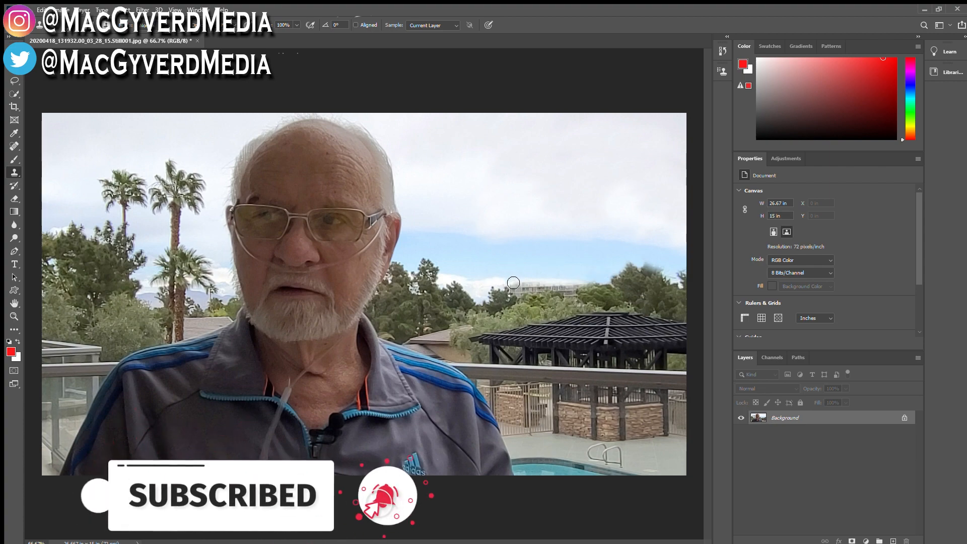
pyautogui.scroll(3, 513, 282)
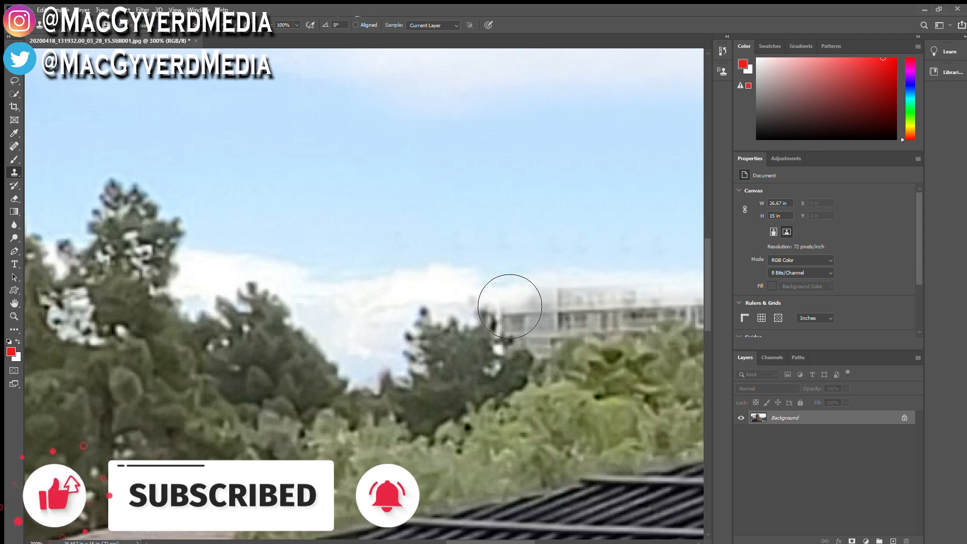
pyautogui.hotkey('ctrl', 'z')
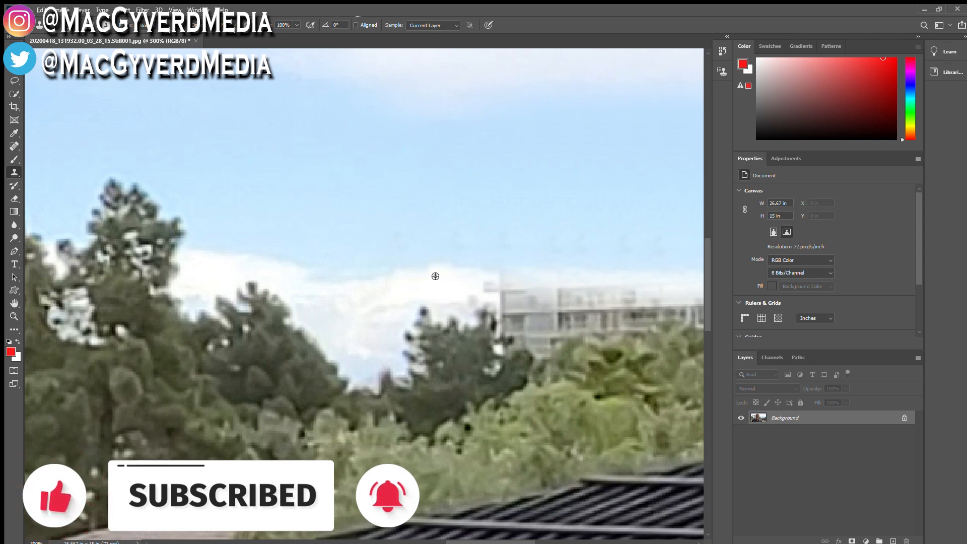
pyautogui.keyDown('alt'); pyautogui.click(435, 276); pyautogui.keyUp('alt')
pyautogui.moveTo(503, 312)
pyautogui.mouseDown()
pyautogui.moveTo(630, 320)
pyautogui.moveTo(625, 305)
pyautogui.moveTo(643, 308)
pyautogui.moveTo(622, 321)
pyautogui.mouseUp()
pyautogui.keyDown('alt'); pyautogui.click(402, 268); pyautogui.keyUp('alt')
pyautogui.keyDown('alt'); pyautogui.click(358, 327); pyautogui.keyUp('alt')
pyautogui.click(521, 335)
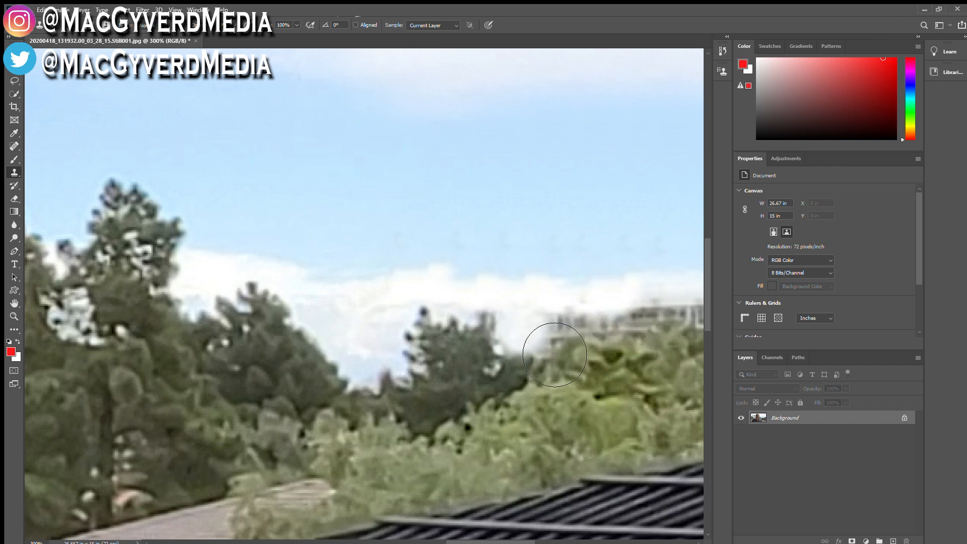
pyautogui.moveTo(555, 354)
pyautogui.mouseDown()
pyautogui.moveTo(566, 339)
pyautogui.moveTo(543, 339)
pyautogui.moveTo(615, 324)
pyautogui.moveTo(672, 339)
pyautogui.mouseUp()
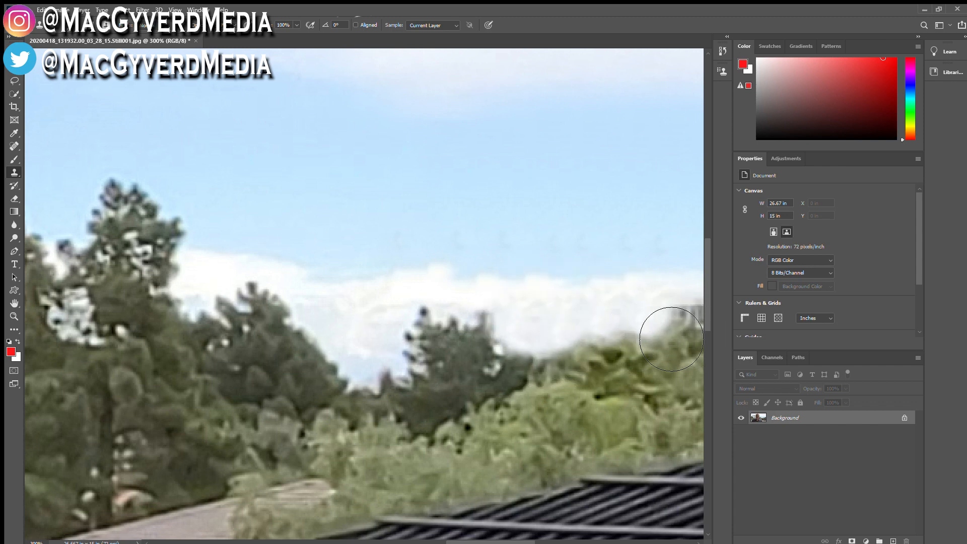
# Undo the last clone stroke and cover the remaining strip of building along the treetops with cloned surroundings
pyautogui.hotkey('ctrl', 'z')
pyautogui.moveTo(593, 328)
pyautogui.mouseDown()
pyautogui.moveTo(346, 309)
pyautogui.moveTo(442, 313)
pyautogui.moveTo(485, 332)
pyautogui.moveTo(524, 324)
pyautogui.moveTo(565, 297)
pyautogui.mouseUp()
pyautogui.keyDown('alt'); pyautogui.click(499, 312); pyautogui.keyUp('alt')
pyautogui.moveTo(506, 348); pyautogui.dragTo(534, 352)
pyautogui.moveTo(565, 292); pyautogui.dragTo(205, 337)
pyautogui.moveTo(503, 324); pyautogui.dragTo(786, 333)
# Repair the smudged top of the dark tree at the image's right side by cloning foliage from the neighbouring treetop
pyautogui.press('z')
pyautogui.keyDown('alt'); pyautogui.click(486, 305); pyautogui.keyUp('alt')
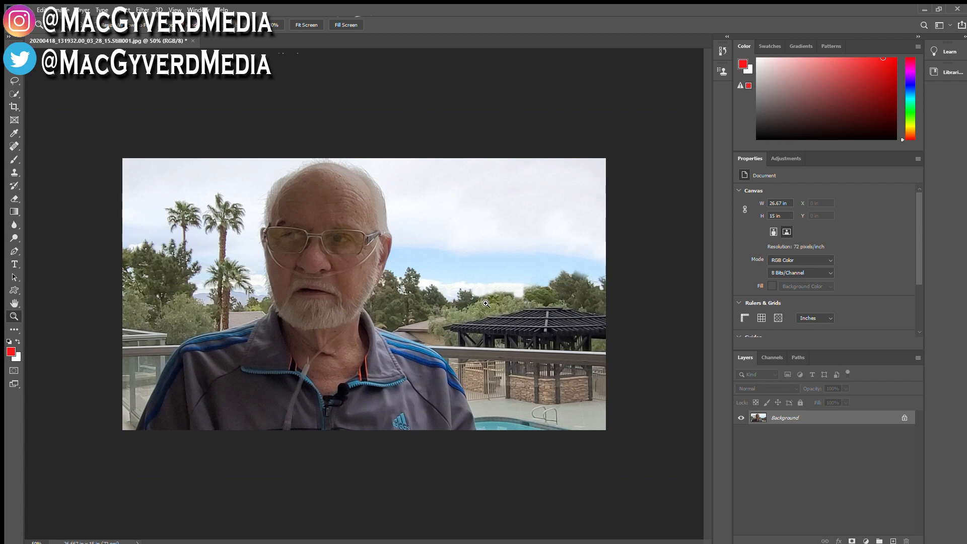
pyautogui.click(486, 304)
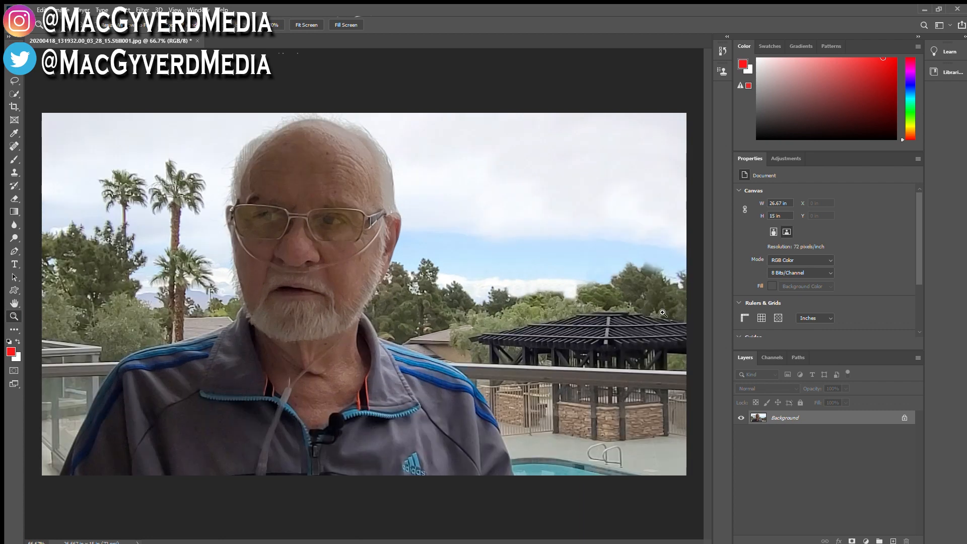
pyautogui.click(658, 272)
pyautogui.click(658, 272)
pyautogui.click(658, 272)
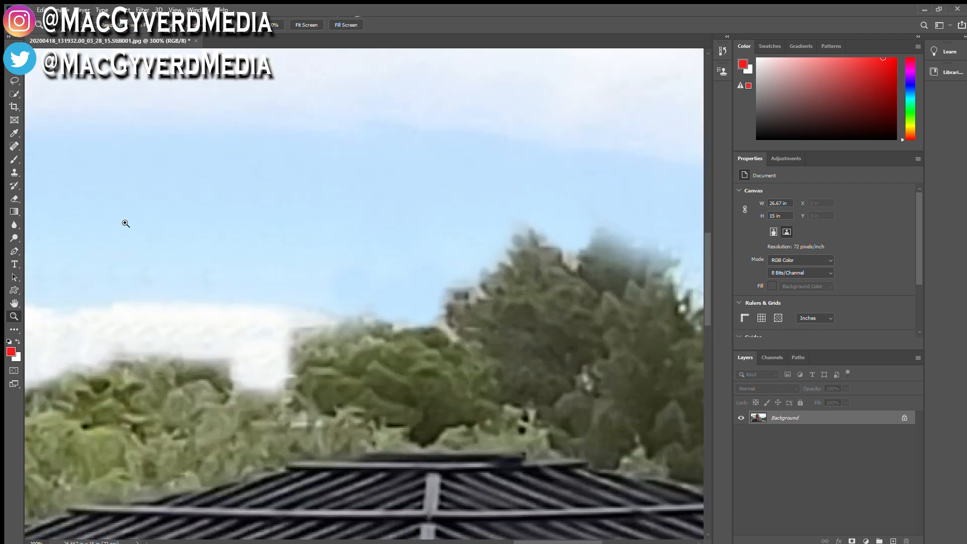
pyautogui.click(14, 172)
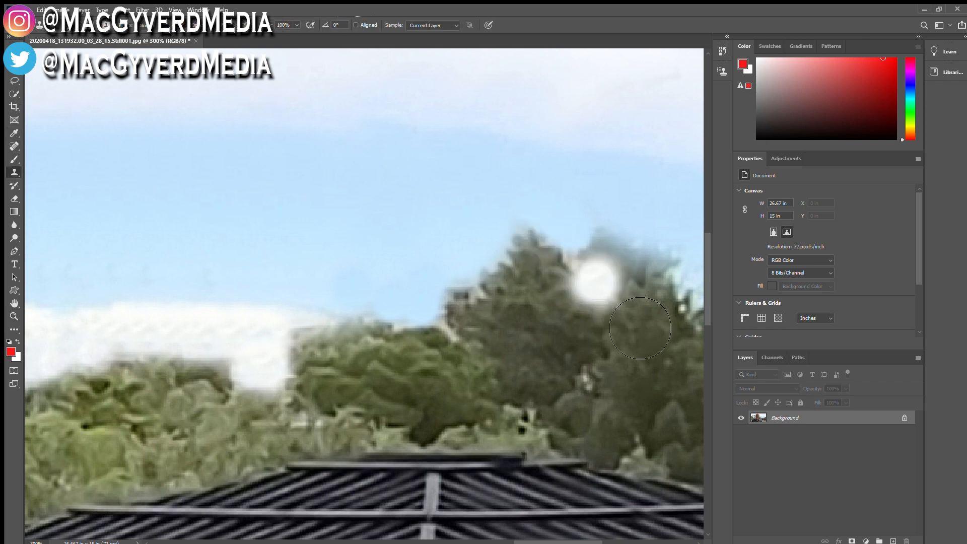
pyautogui.keyDown('alt'); pyautogui.click(532, 240); pyautogui.keyUp('alt')
pyautogui.moveTo(625, 257)
pyautogui.mouseDown()
pyautogui.moveTo(645, 270)
pyautogui.moveTo(643, 257)
pyautogui.moveTo(680, 264)
pyautogui.moveTo(666, 272)
pyautogui.moveTo(691, 279)
pyautogui.moveTo(674, 254)
pyautogui.moveTo(676, 285)
pyautogui.mouseUp()
pyautogui.hotkey('ctrl', 'z')
pyautogui.keyDown('alt'); pyautogui.click(454, 300); pyautogui.keyUp('alt')
pyautogui.hotkey('ctrl', 'z')
pyautogui.keyDown('alt'); pyautogui.click(685, 307); pyautogui.keyUp('alt')
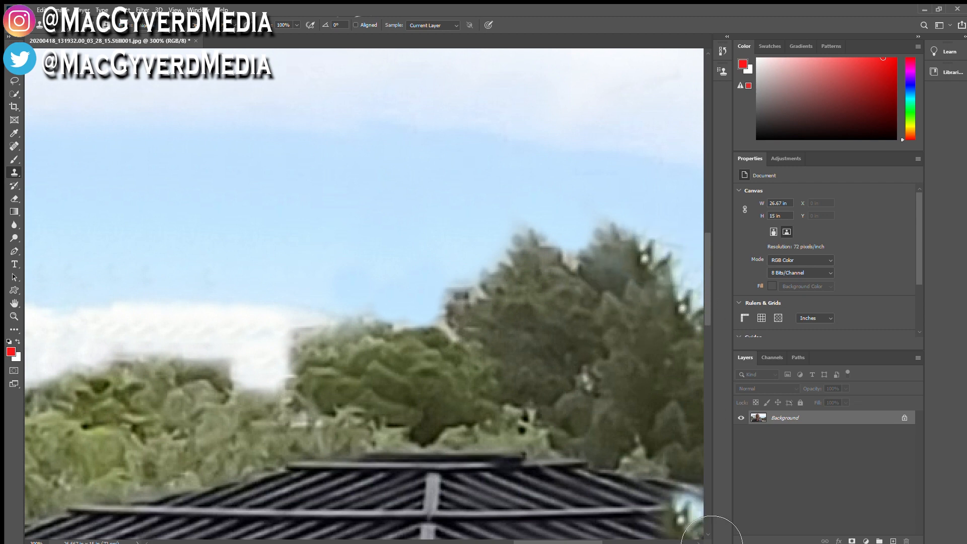
# Undo the stray clone marks on the gazebo roof and check the whole retouched picture
pyautogui.click(373, 481)
pyautogui.hotkey('ctrl', 'z')
pyautogui.keyDown('alt'); pyautogui.click(370, 480); pyautogui.keyUp('alt')
pyautogui.keyDown('alt'); pyautogui.click(370, 481); pyautogui.keyUp('alt')
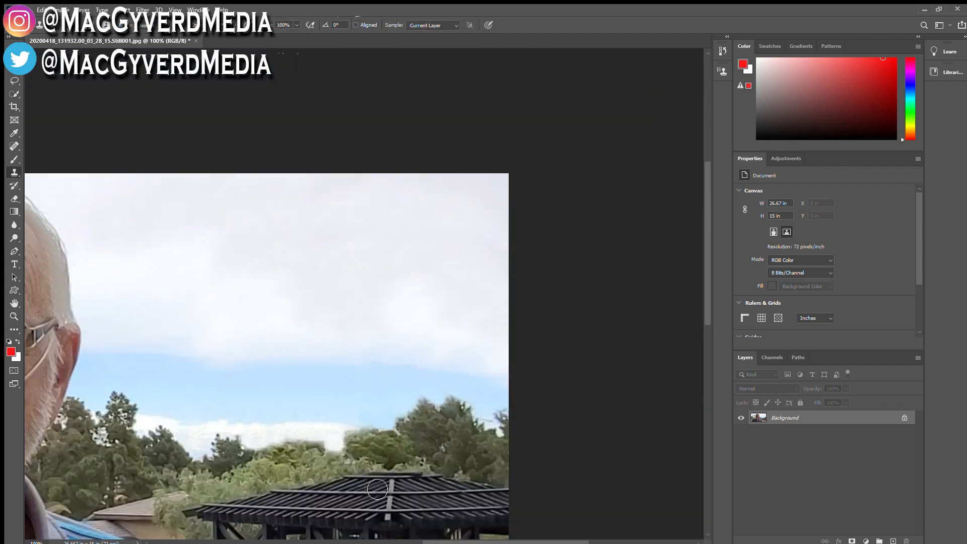
pyautogui.moveTo(329, 438); pyautogui.dragTo(517, 358)
pyautogui.click(518, 358)
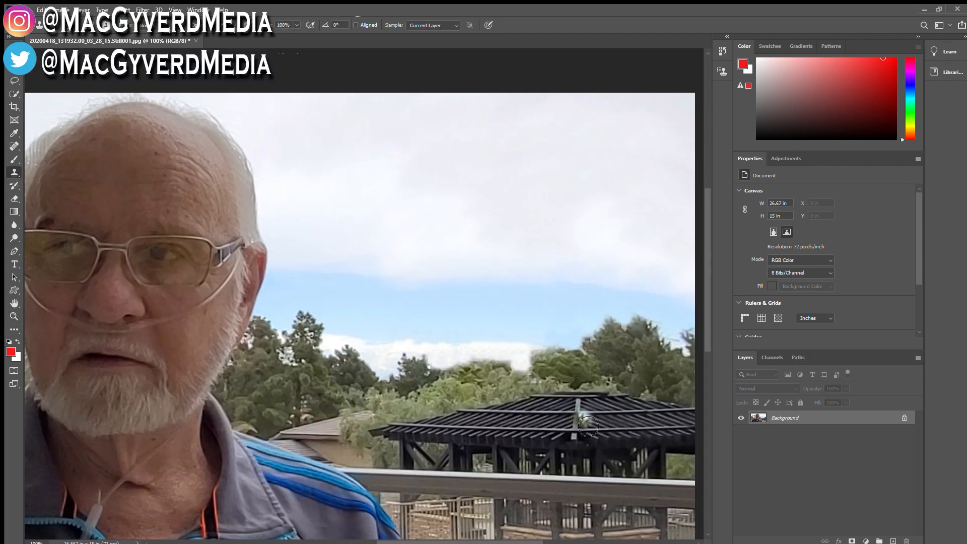
pyautogui.hotkey('ctrl', '-')
pyautogui.click(52, 445)
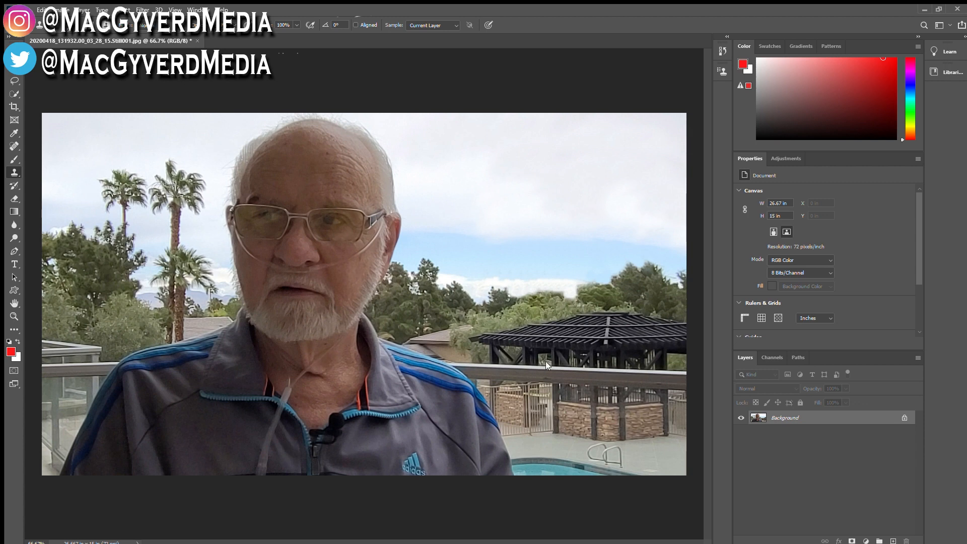
pyautogui.press('h')
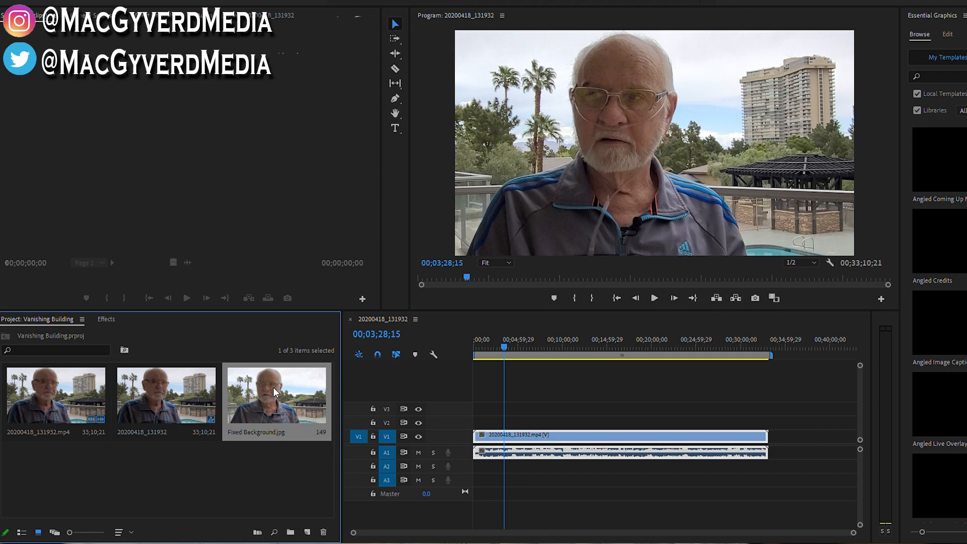
# In Premiere Pro, place Fixed Background.jpg on track V2 above the video clip and play back the covered section
pyautogui.moveTo(272, 387); pyautogui.dragTo(517, 416)
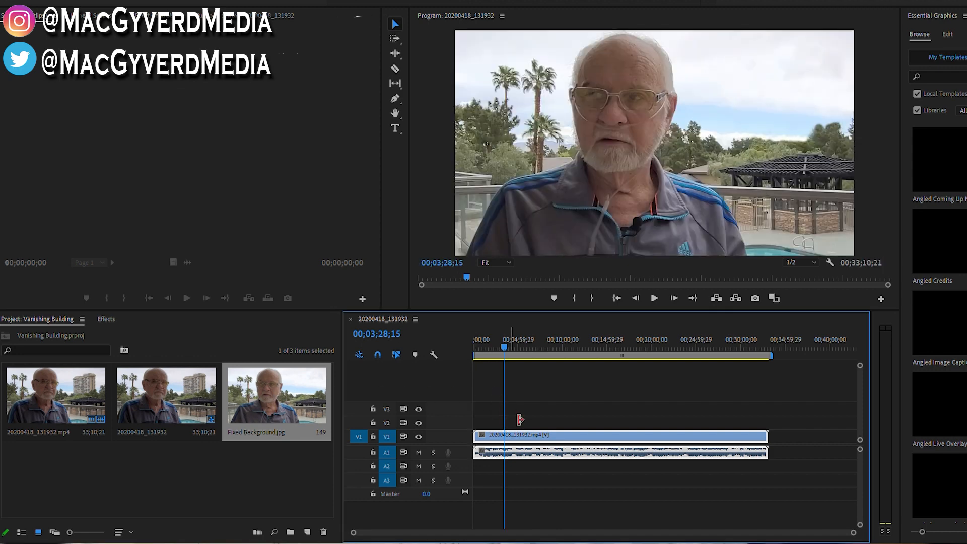
pyautogui.click(510, 342)
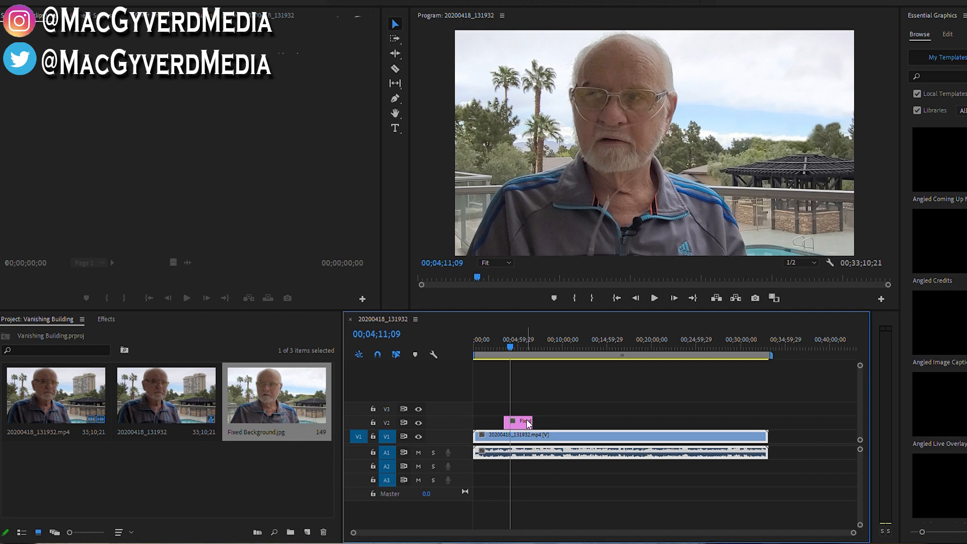
pyautogui.press('space')
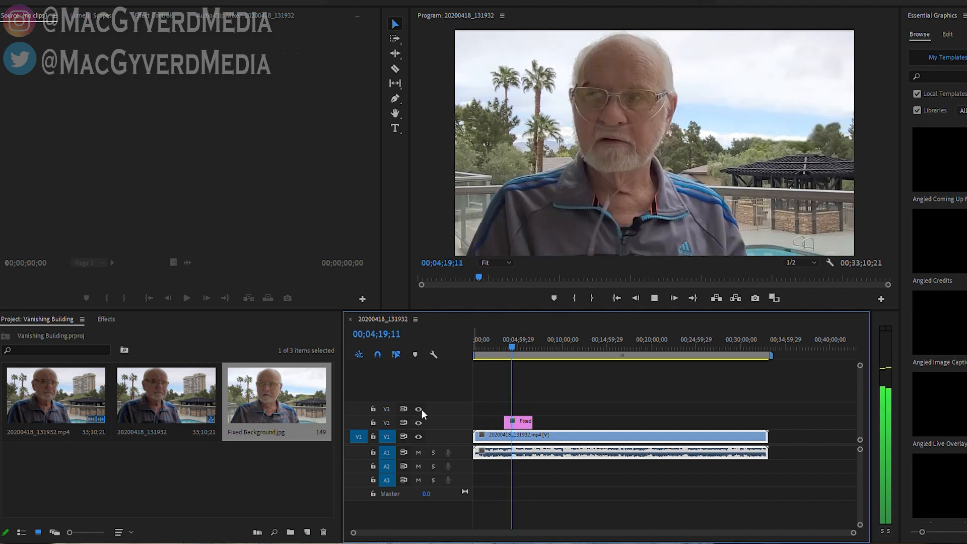
pyautogui.press('space')
# Draw a closed rectangular freeform opacity mask on the Fixed Background.jpg clip around the sky area that hides the building
pyautogui.click(520, 418)
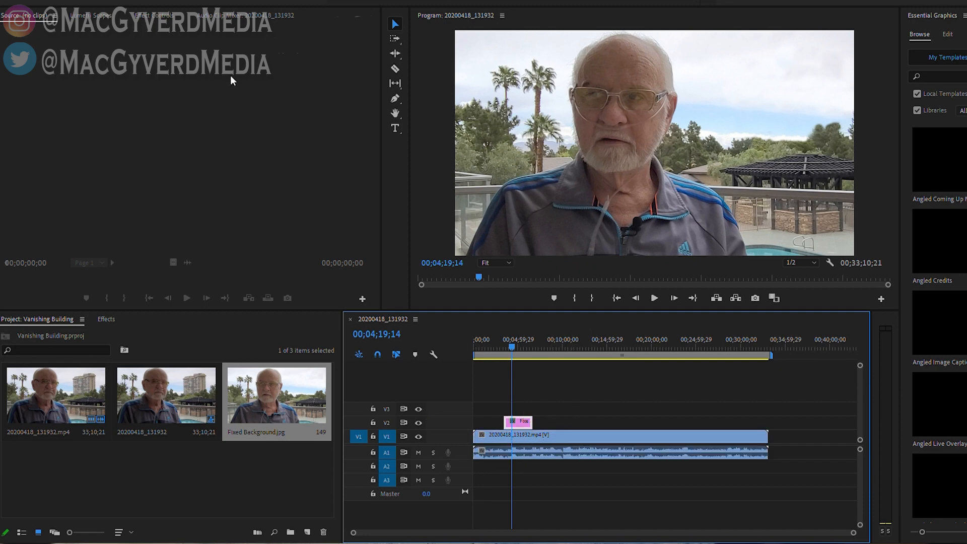
pyautogui.click(147, 9)
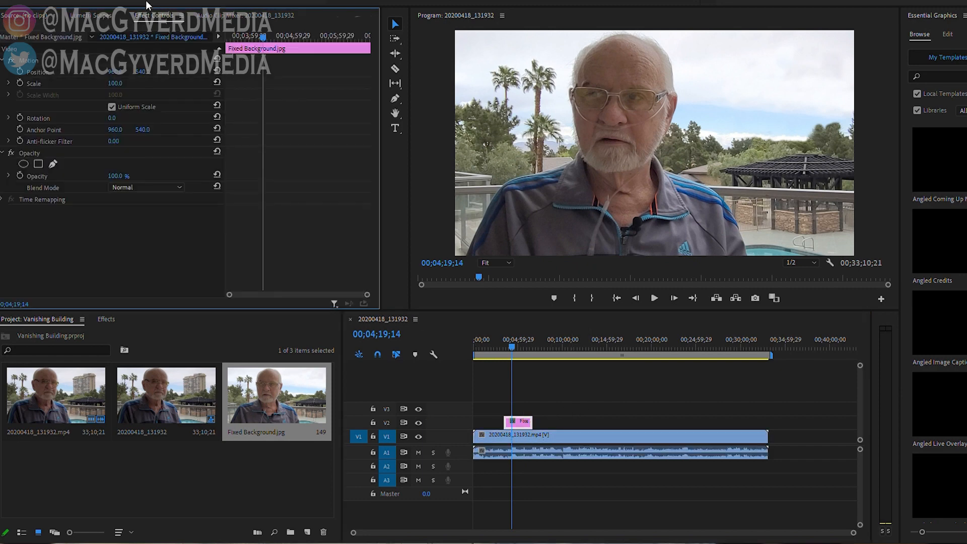
pyautogui.click(52, 161)
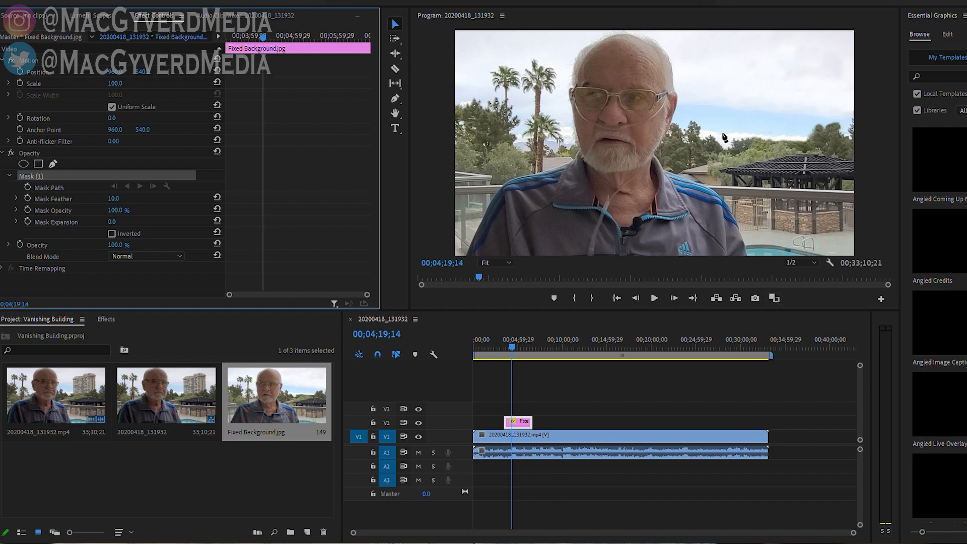
pyautogui.click(722, 142)
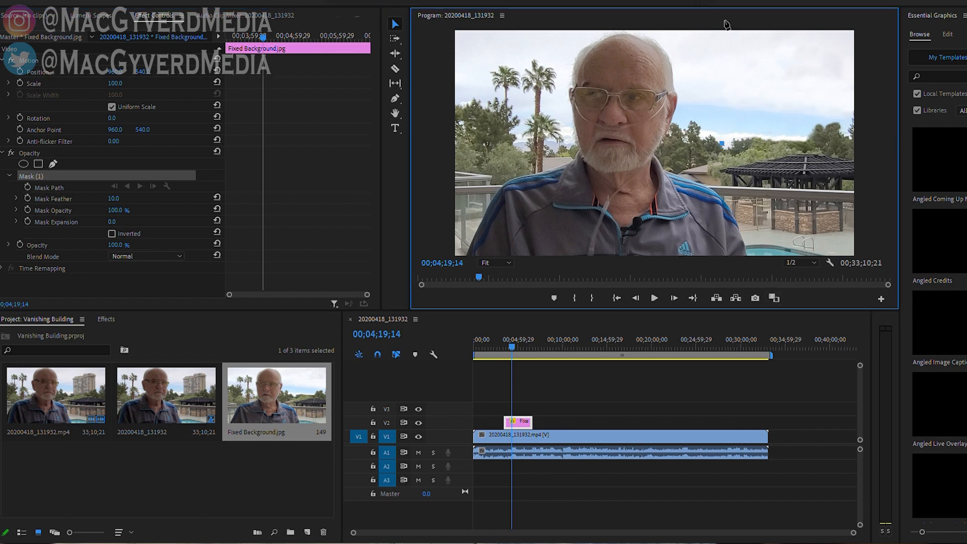
pyautogui.click(725, 23)
pyautogui.click(854, 22)
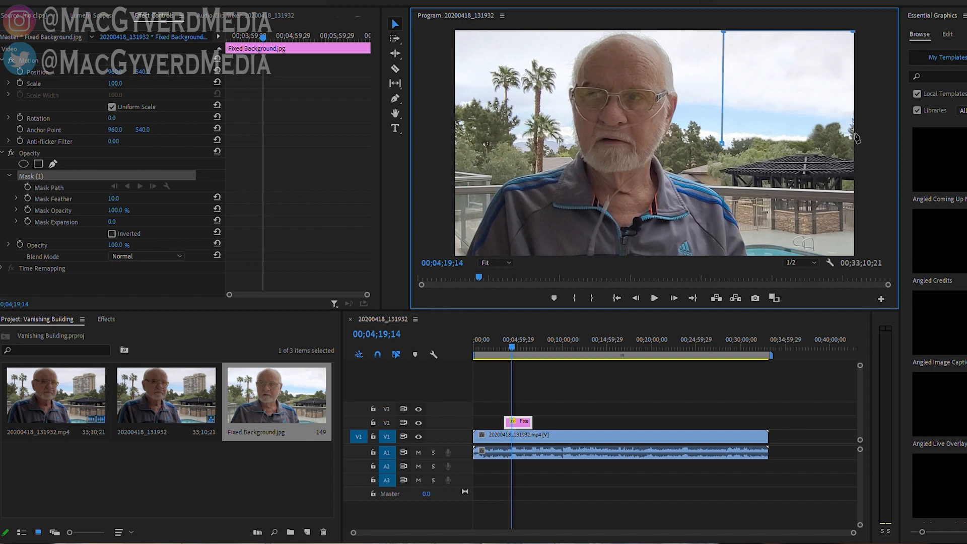
pyautogui.click(855, 143)
pyautogui.click(723, 142)
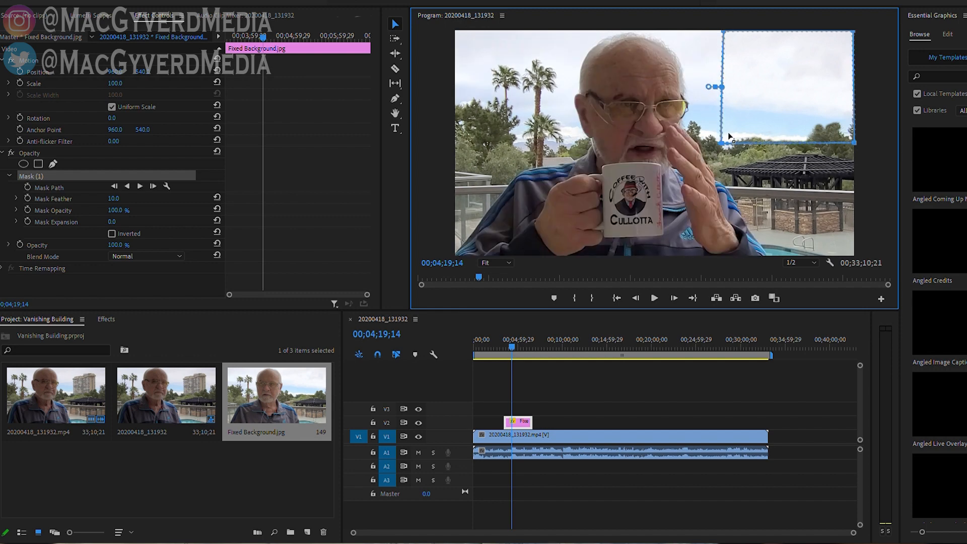
# Play back the masked section to check how the patch behaves against the moving man and his hand
pyautogui.press('space')
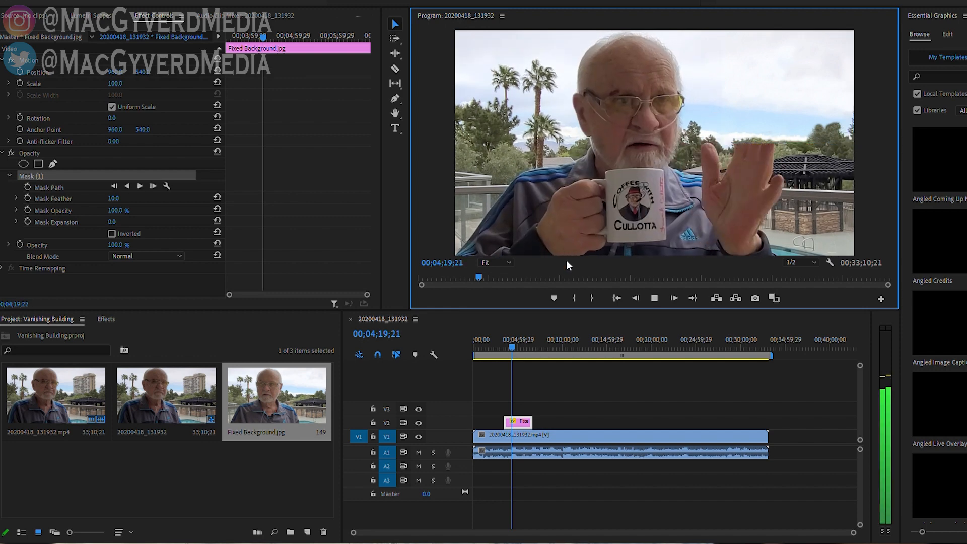
pyautogui.press('space')
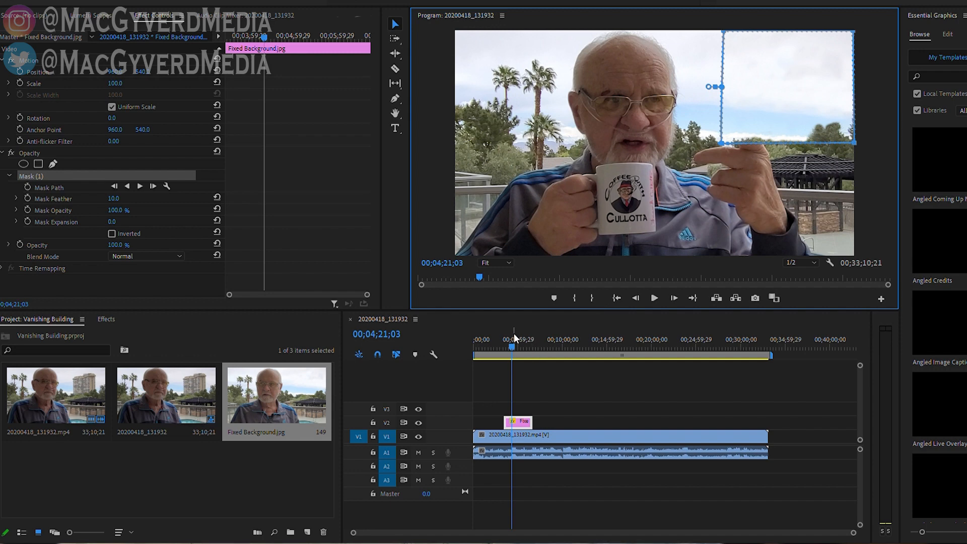
pyautogui.press('space')
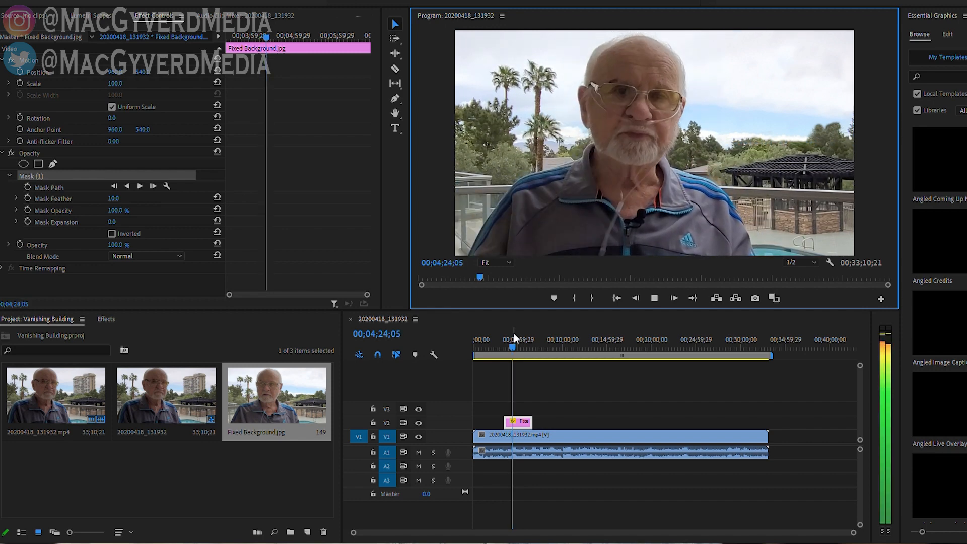
# Set the Mask Feather of the Fixed Background.jpg mask to 61 and play back briefly to check the softened edge
pyautogui.press('space')
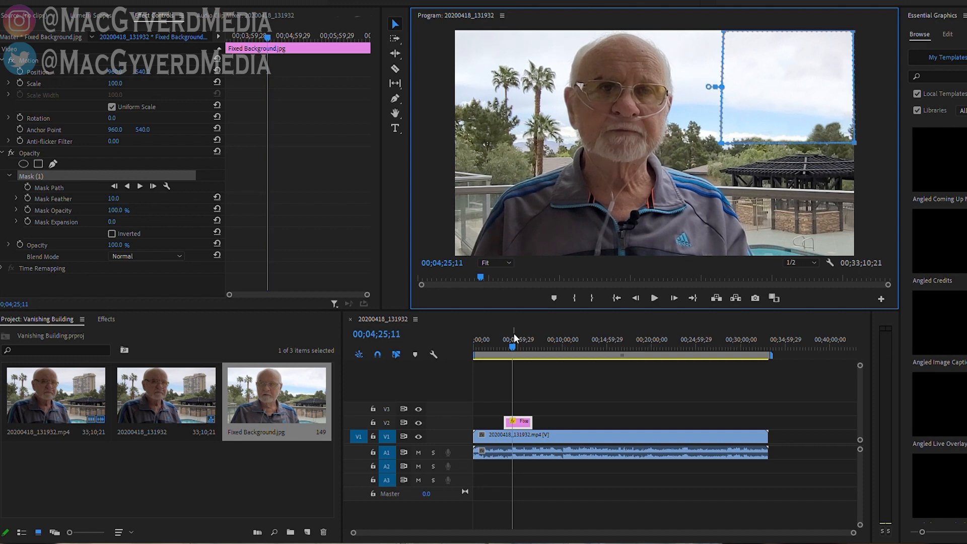
pyautogui.click(121, 194)
pyautogui.moveTo(116, 198); pyautogui.dragTo(141, 197)
pyautogui.press('space')
pyautogui.press('space')
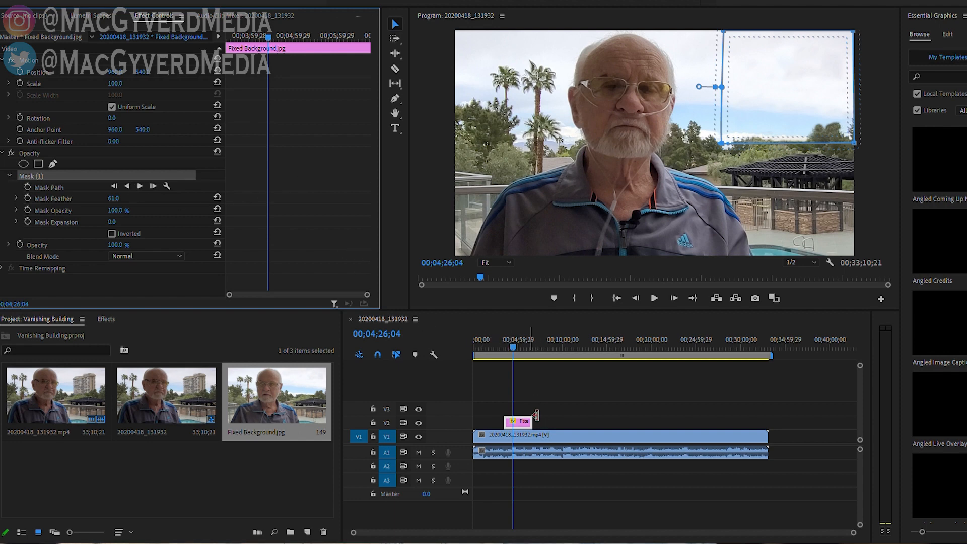
# Extend the Fixed Background.jpg clip on V2 to the end of the video clip and scrub through the sequence to check the patch
pyautogui.moveTo(532, 422); pyautogui.dragTo(766, 424)
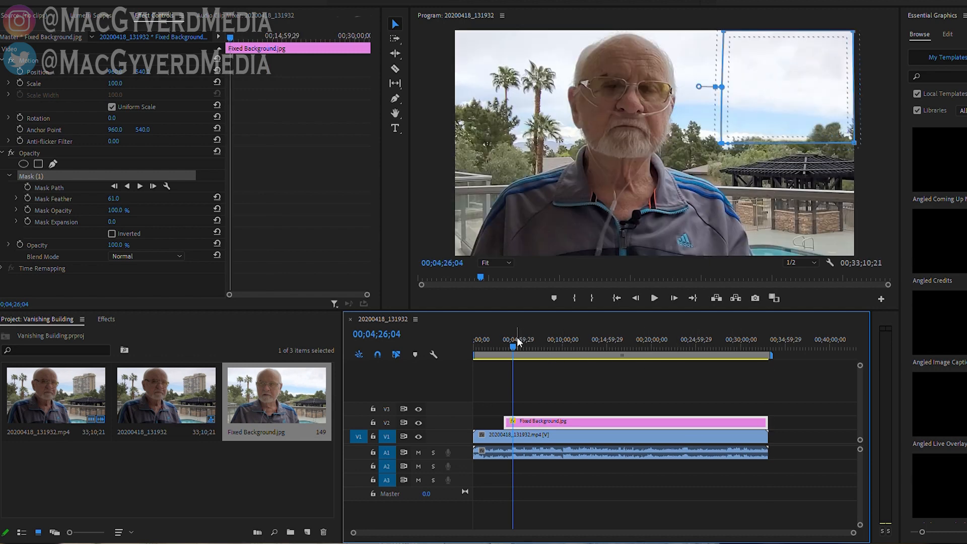
pyautogui.moveTo(514, 336); pyautogui.dragTo(519, 338)
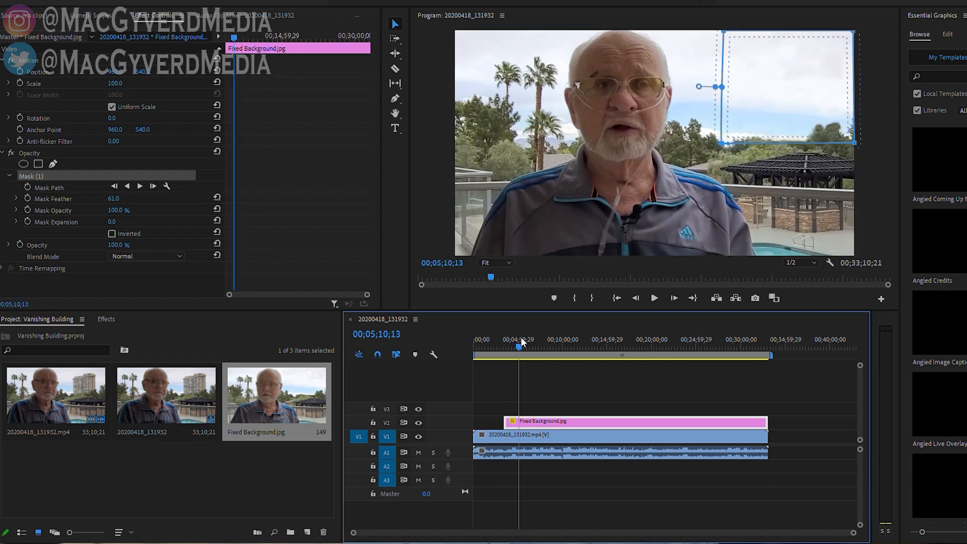
pyautogui.click(615, 436)
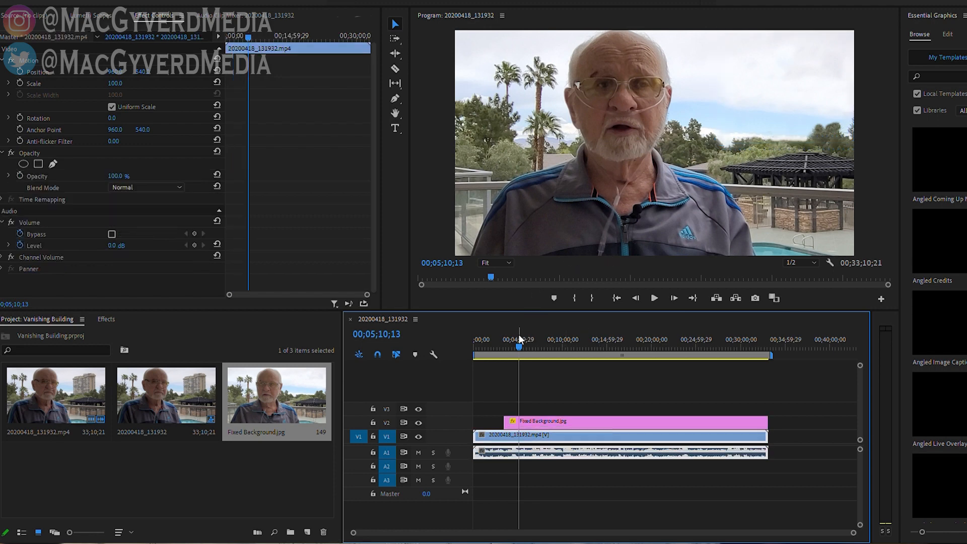
pyautogui.moveTo(519, 334); pyautogui.dragTo(620, 327)
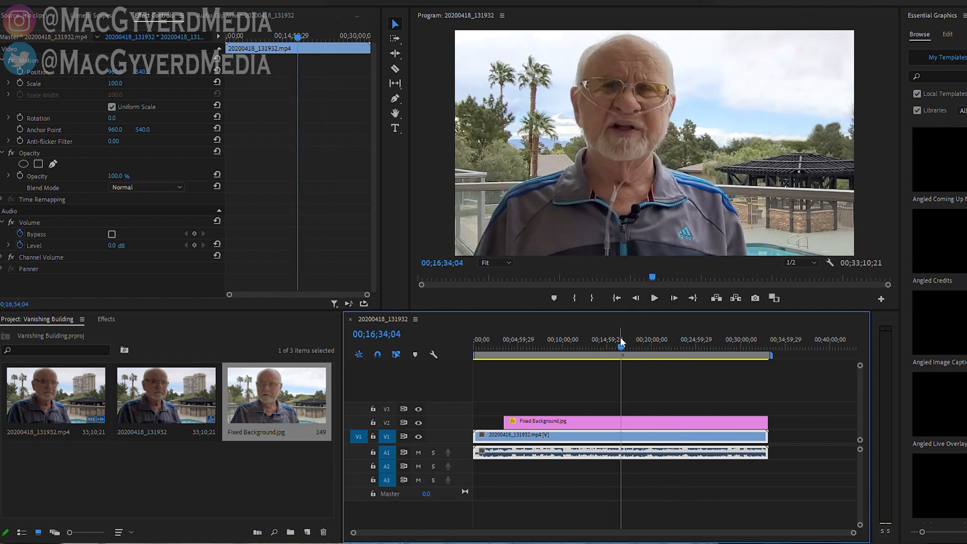
pyautogui.moveTo(620, 337); pyautogui.dragTo(663, 354)
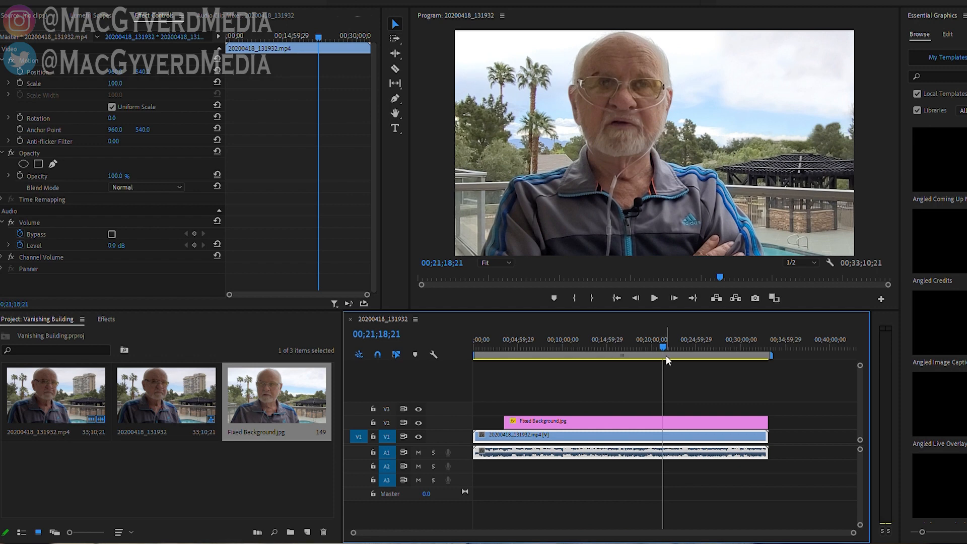